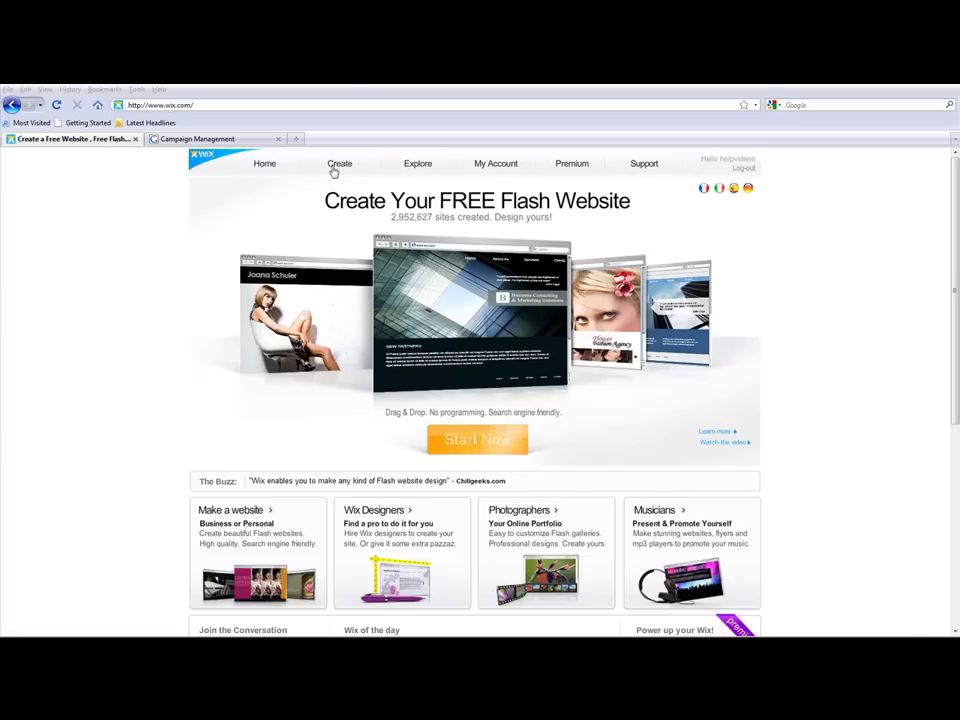
Step: Switch from the Wix site to the Google AdWords Campaign Management page
click(200, 139)
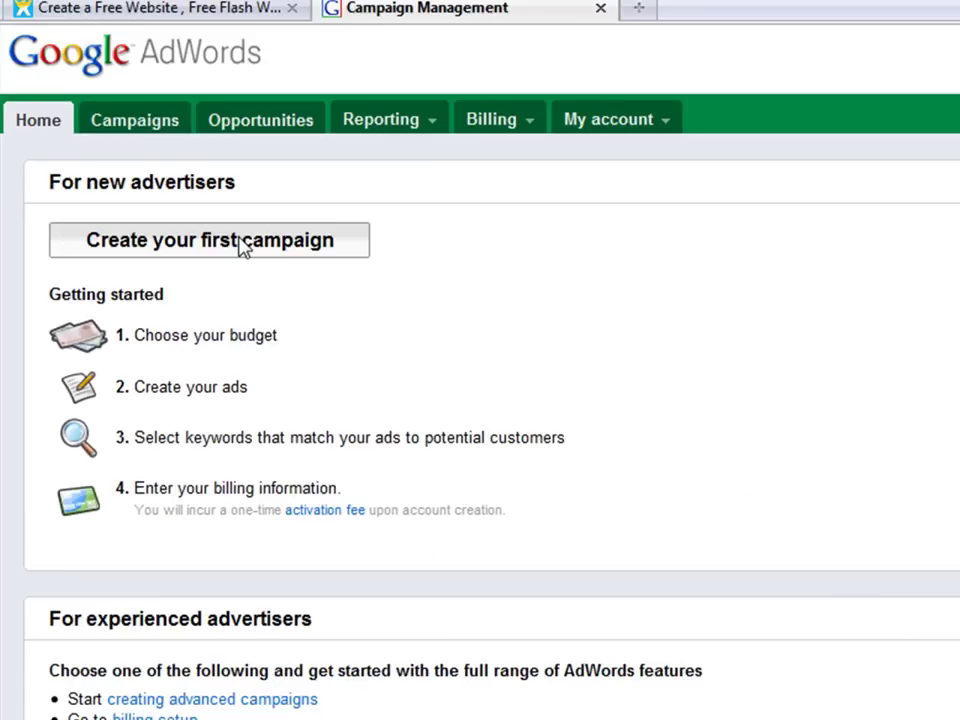
Step: Create the first campaign and rename it from 'Campaign #1' to WeddingVid1
click(368, 232)
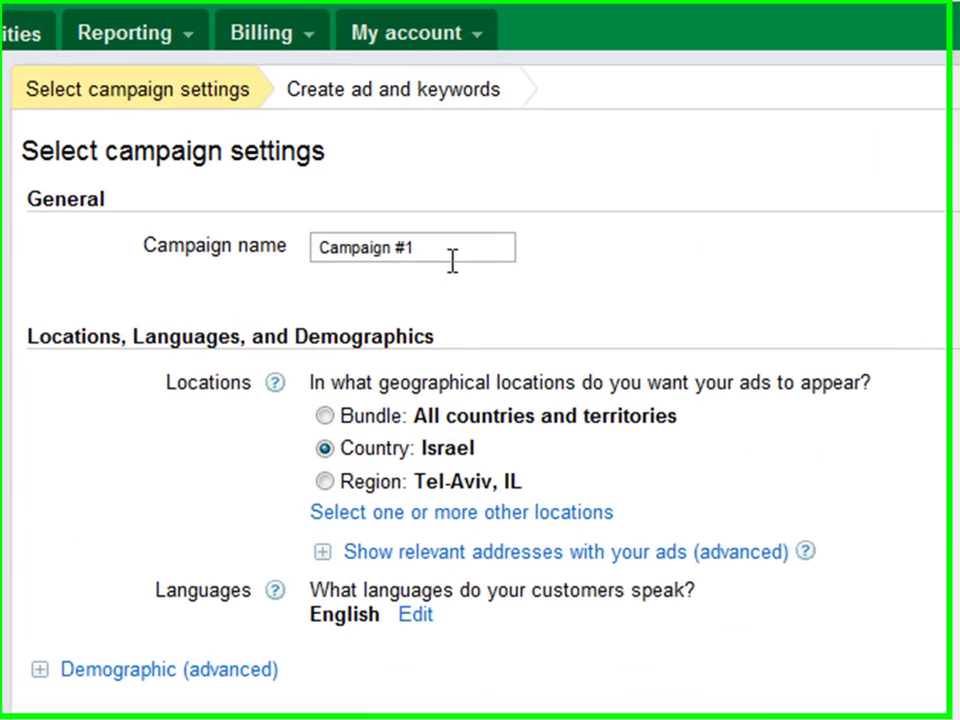
drag(297, 274, 243, 269)
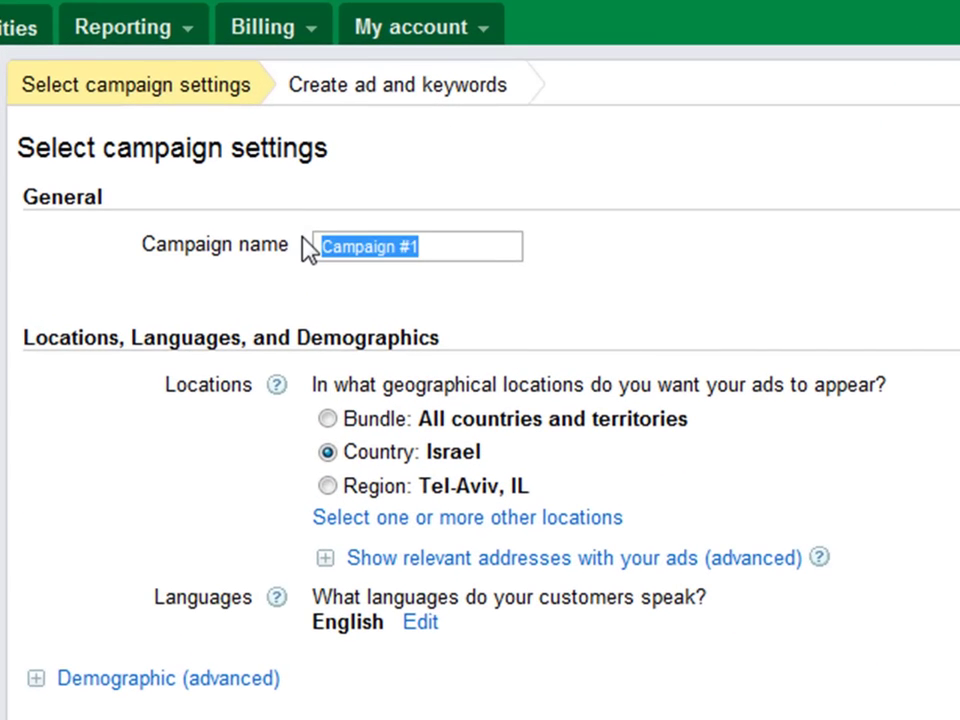
text(WeddingVid)
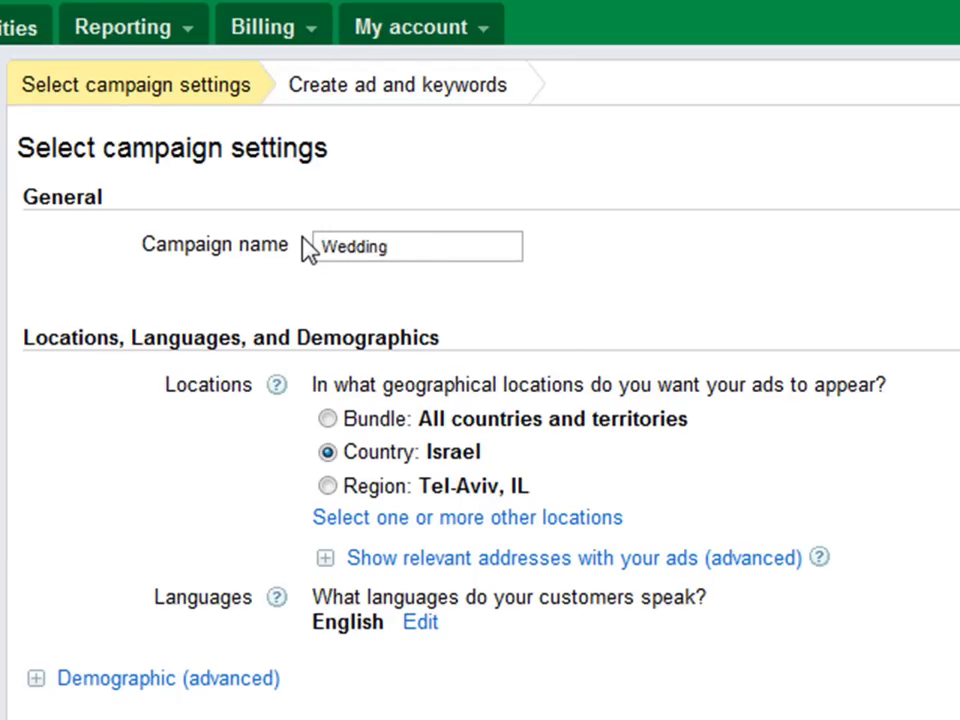
text(1)
Step: Set the campaign location to United States only, removing Canada and Israel
click(400, 519)
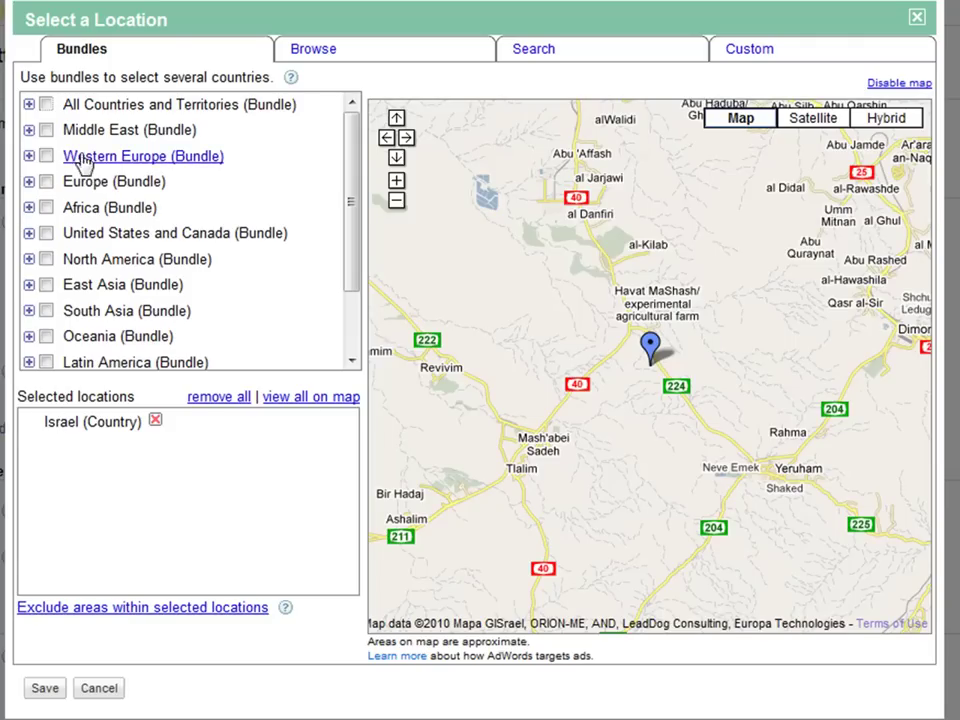
click(46, 233)
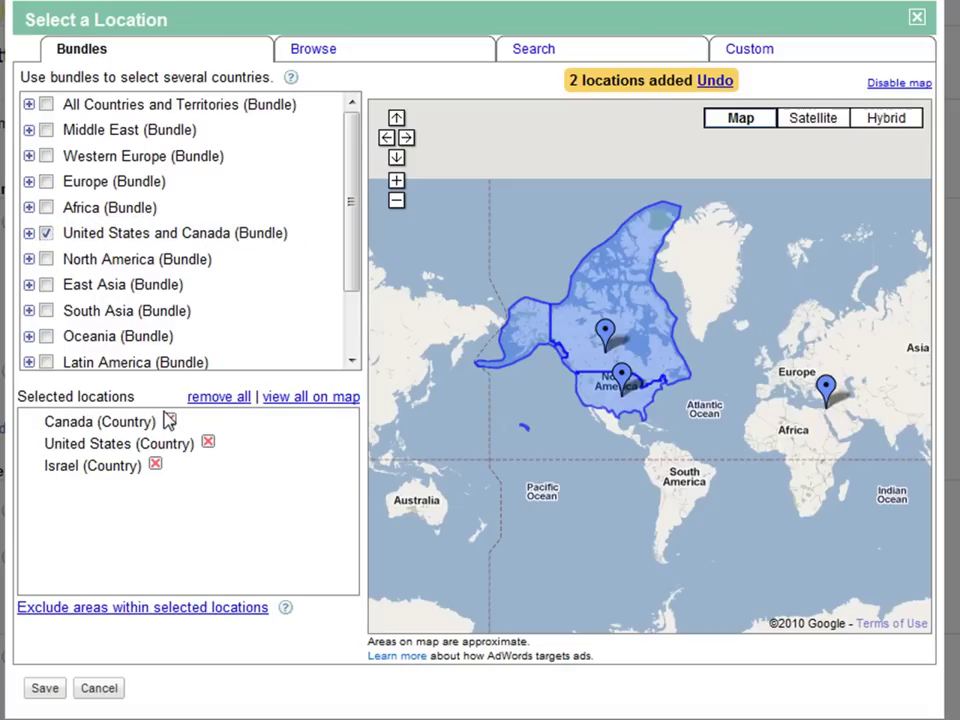
click(169, 421)
click(157, 443)
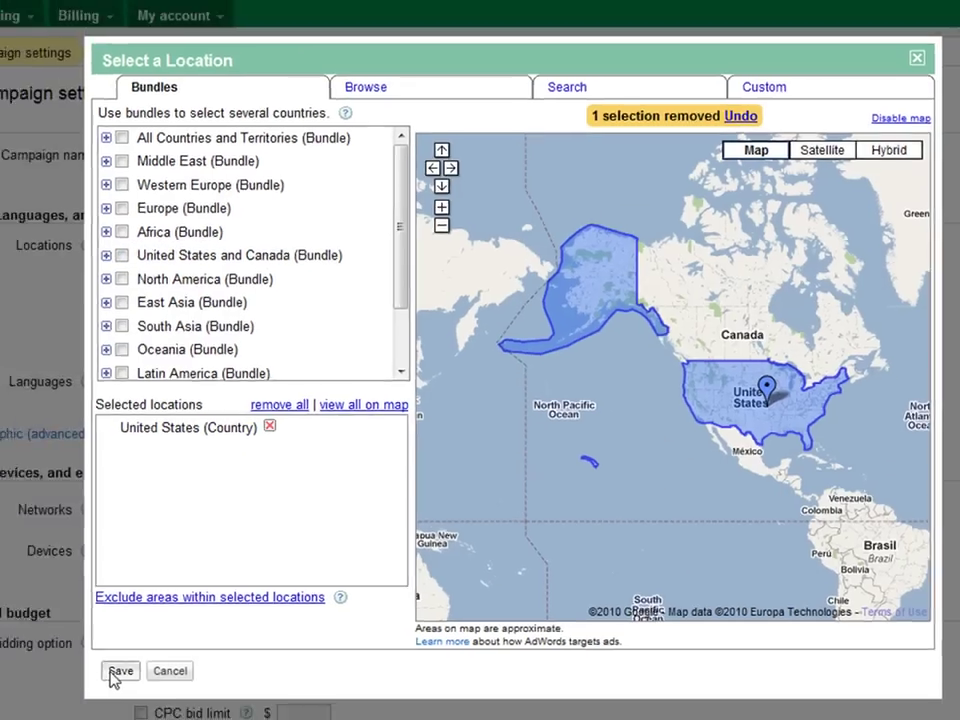
click(116, 673)
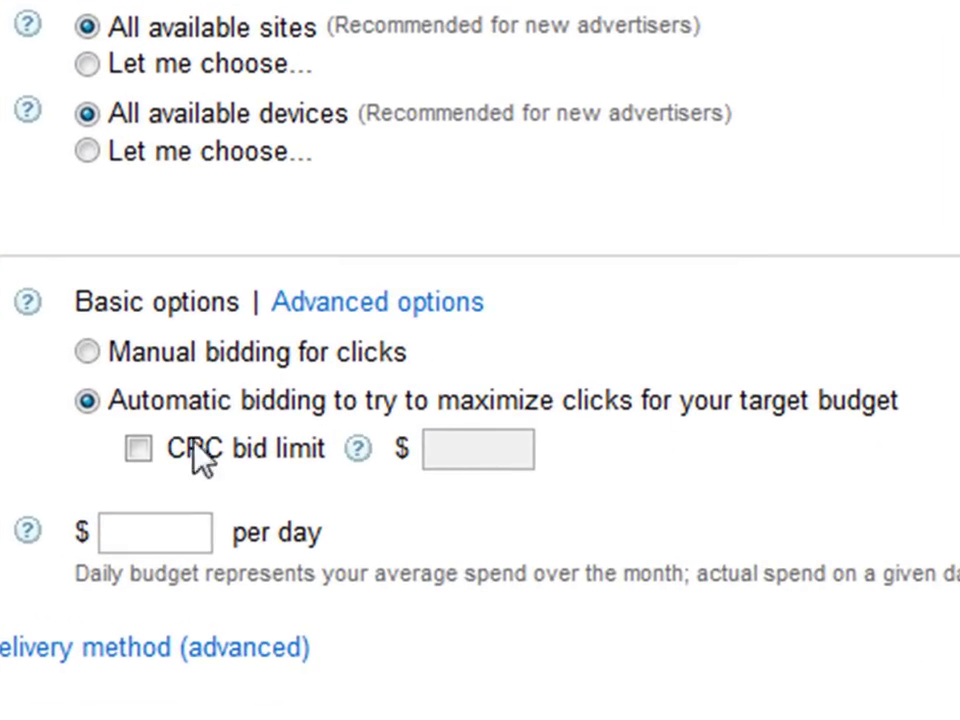
Step: Limit the CPC bid to 2.00, set a 50.00 daily budget, and save the settings
click(138, 448)
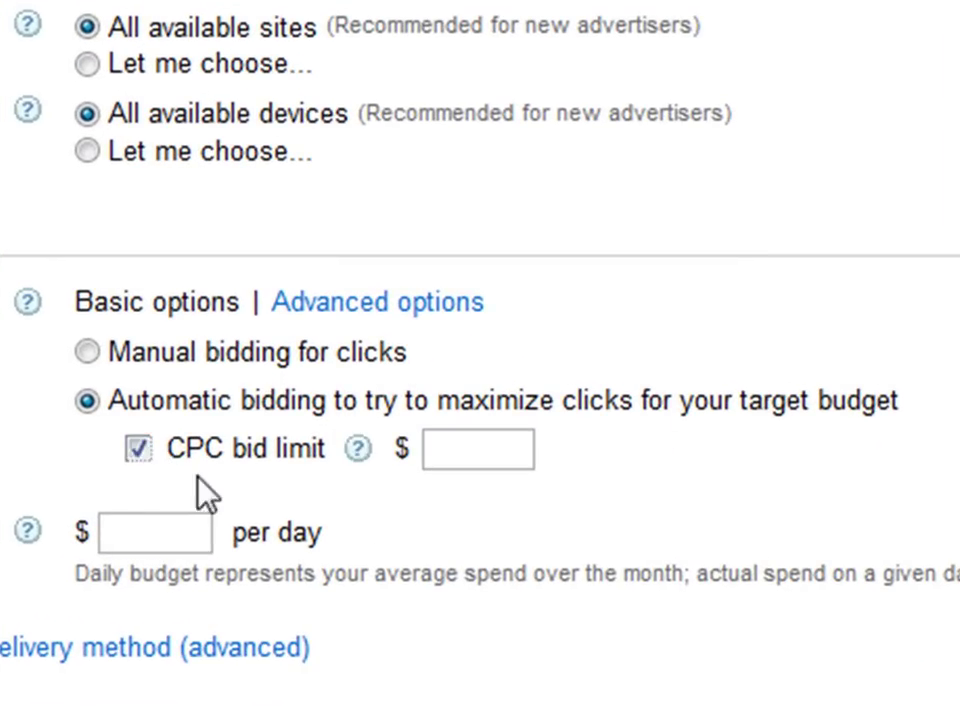
click(491, 452)
text(2.00)
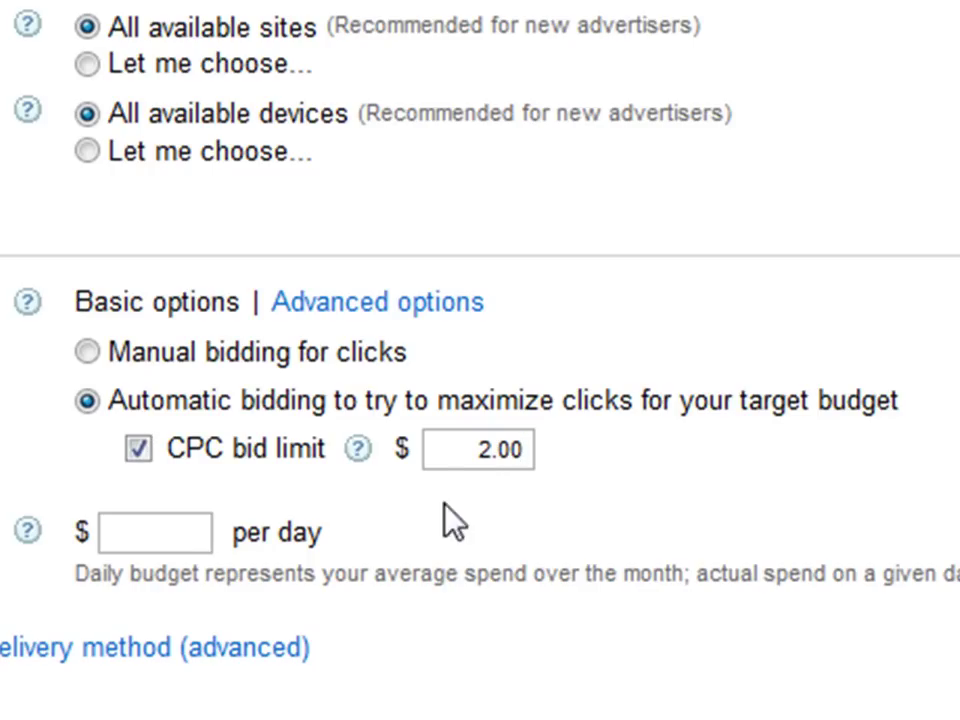
click(186, 537)
text(50)
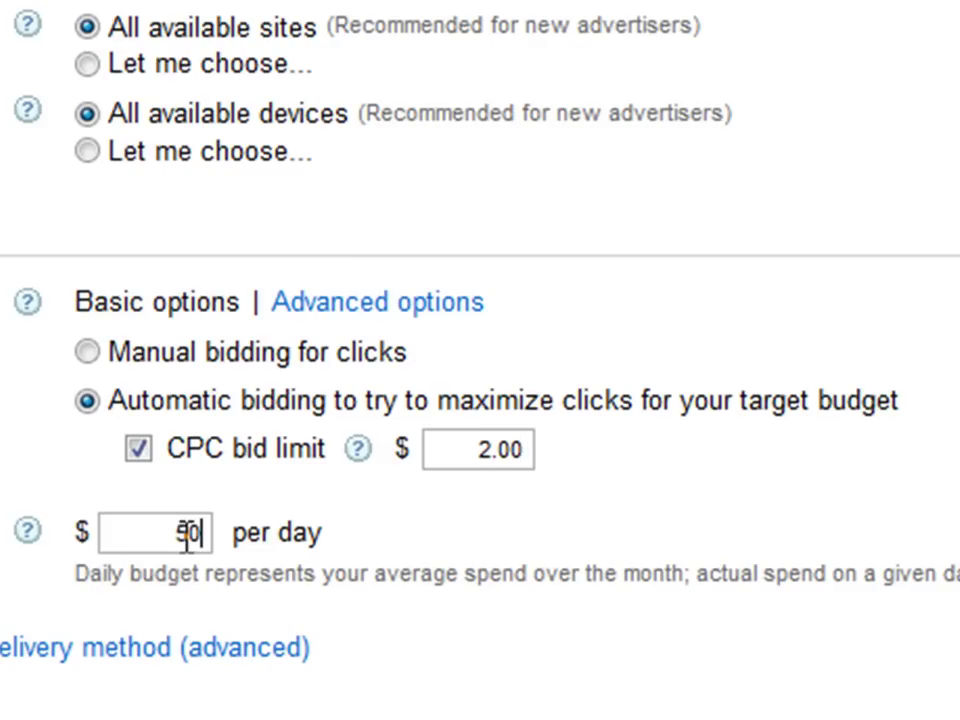
text(.00)
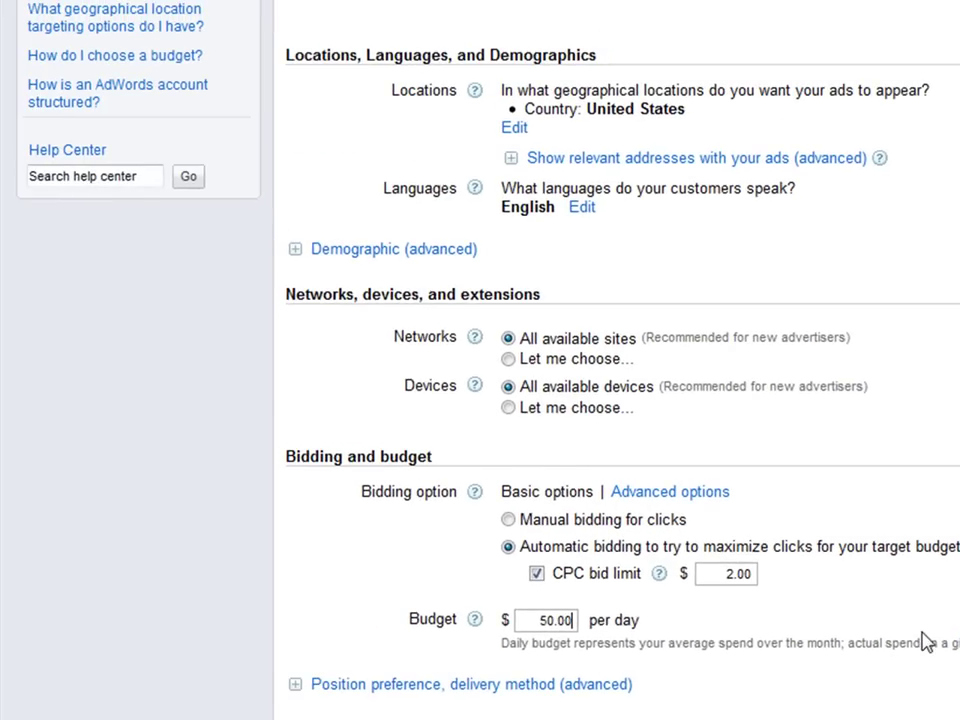
scroll(927, 645, down, 1)
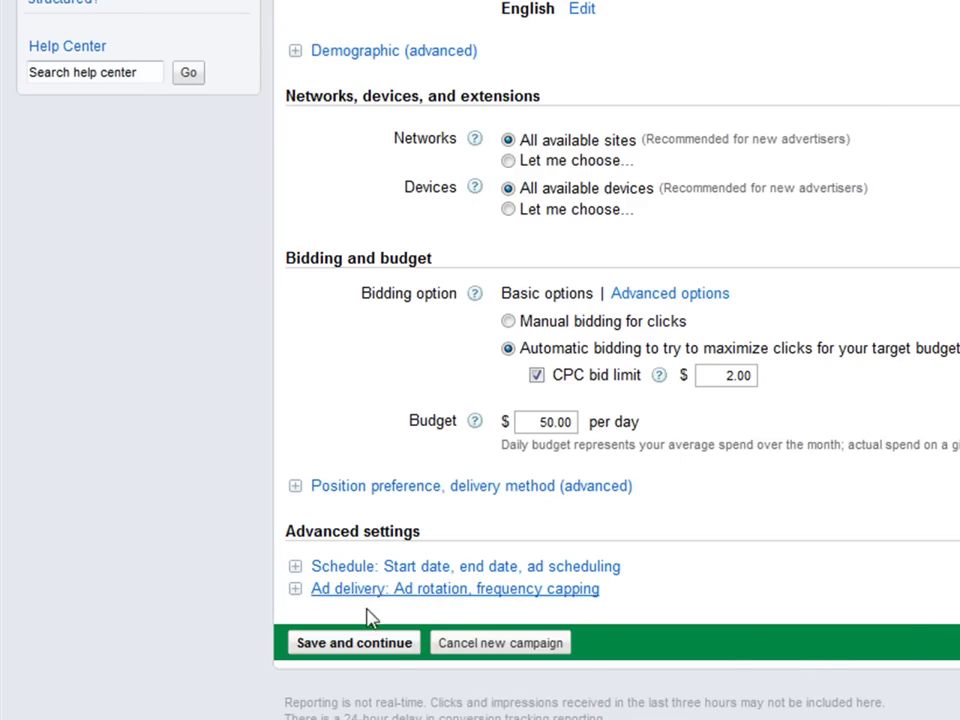
click(387, 651)
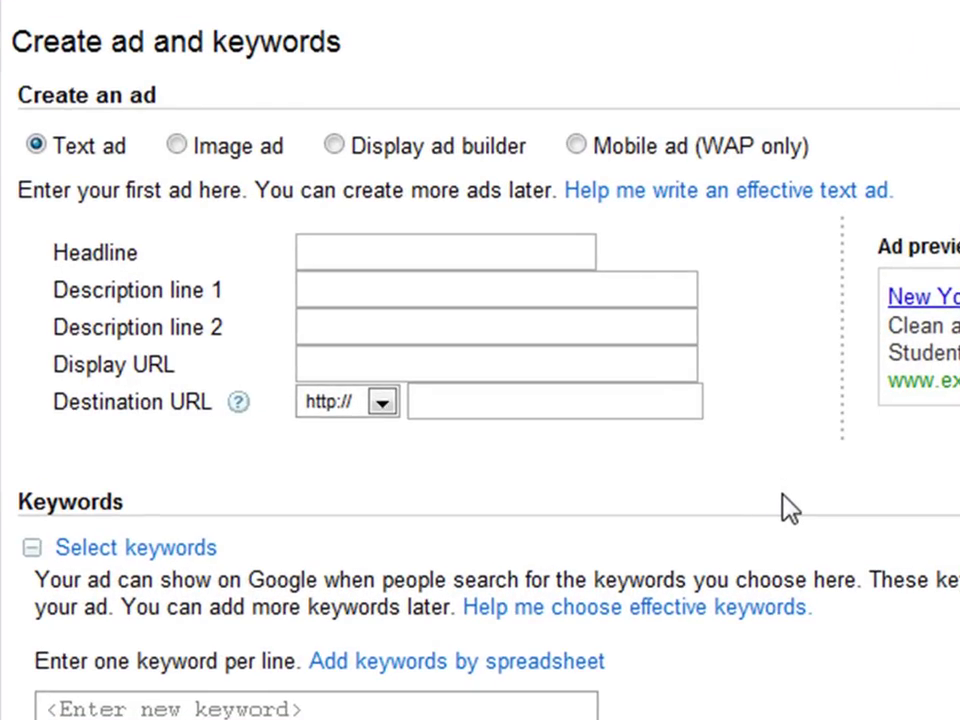
Step: Enter headline 'Top Wedding Videographer' and both description lines, including 'Book Online Now and Get $100 Off'
click(472, 254)
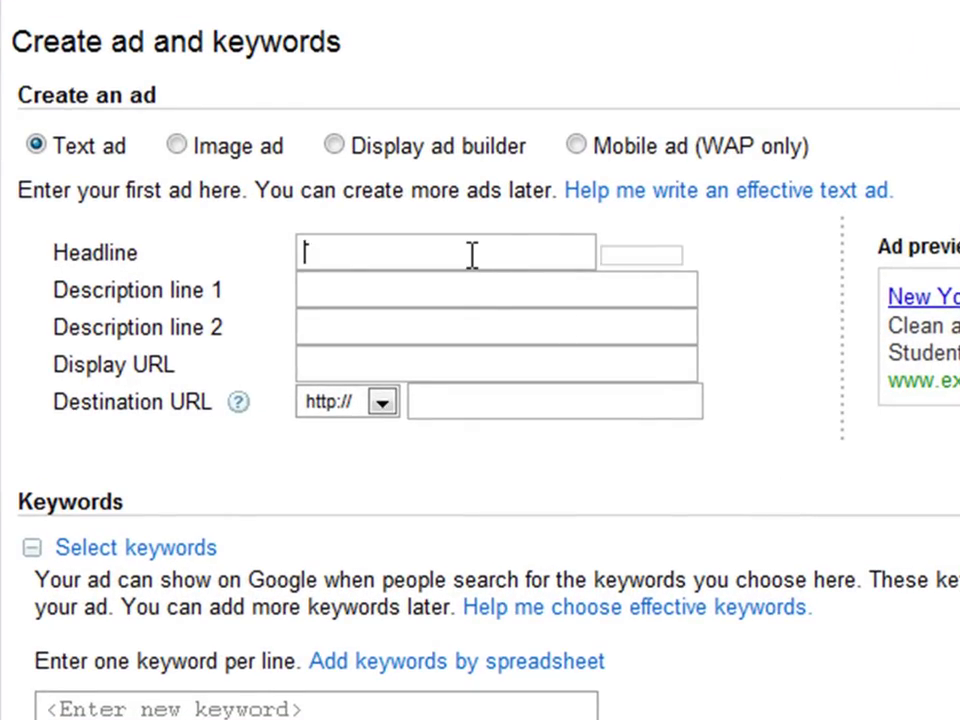
text(Top Wedding Videographer)
click(636, 288)
text(Voted Best Wedding Video)
click(482, 331)
text(Book Online Now and Get $100 Off)
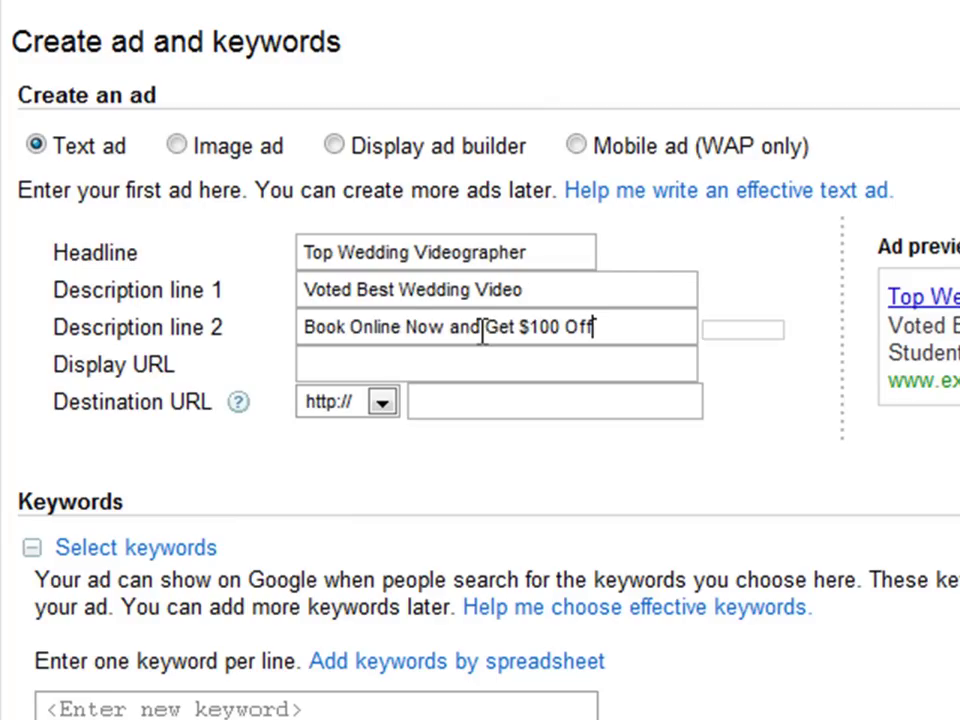
click(302, 362)
text(www.platinumdigitalvideo.com)
click(439, 410)
text(www.platinumdigitalvideo.com)
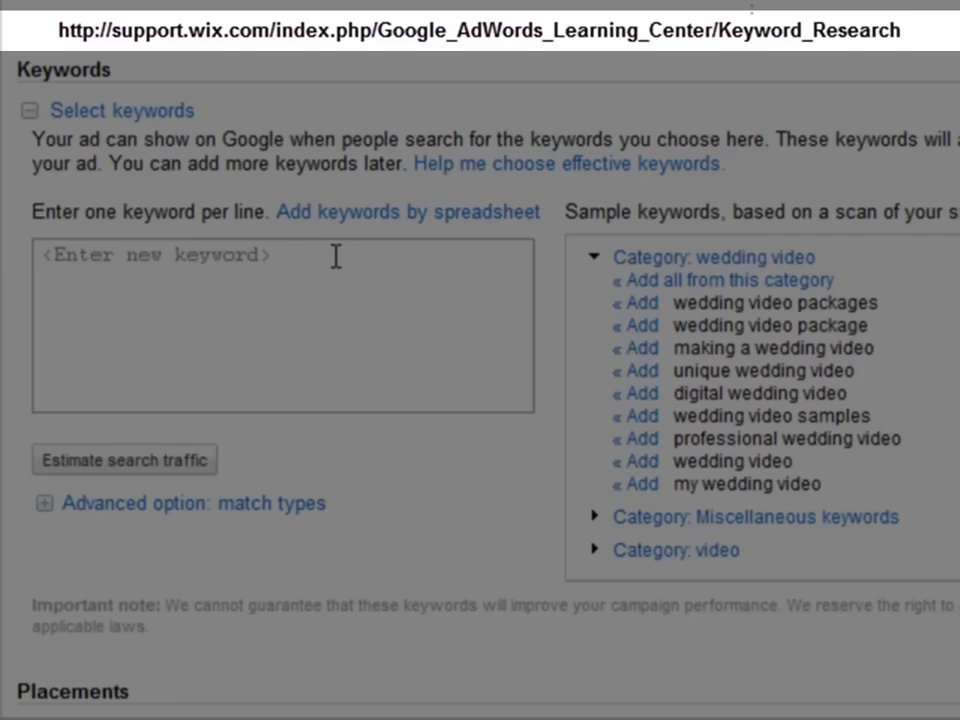
Step: Add keywords wedding video packages, making a wedding video, digital wedding video, professional wedding video, then save
click(638, 303)
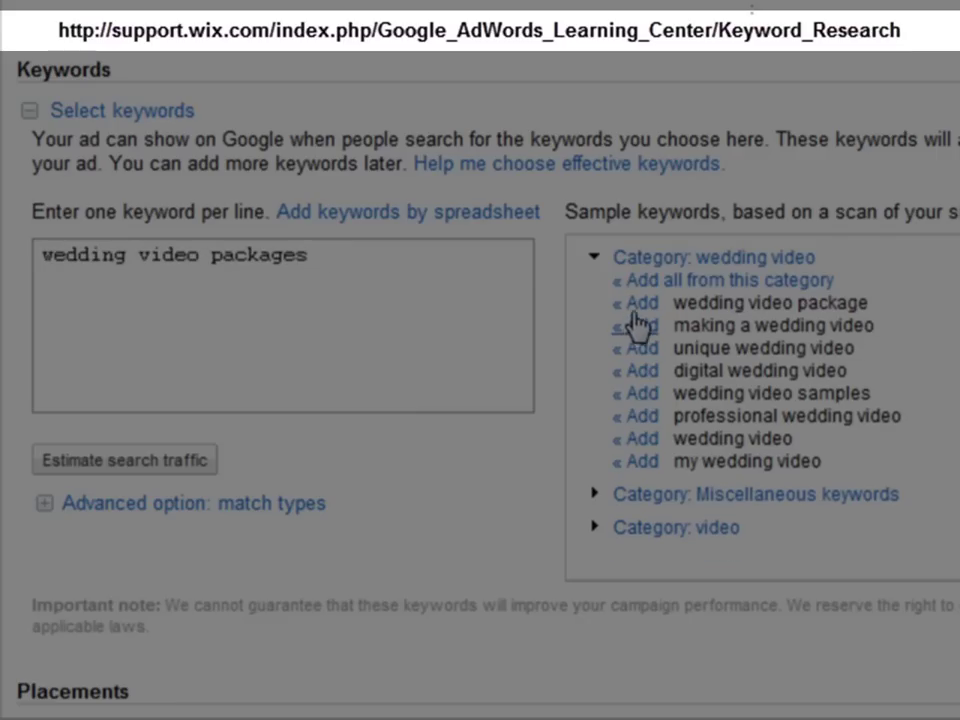
click(638, 325)
click(638, 347)
click(638, 370)
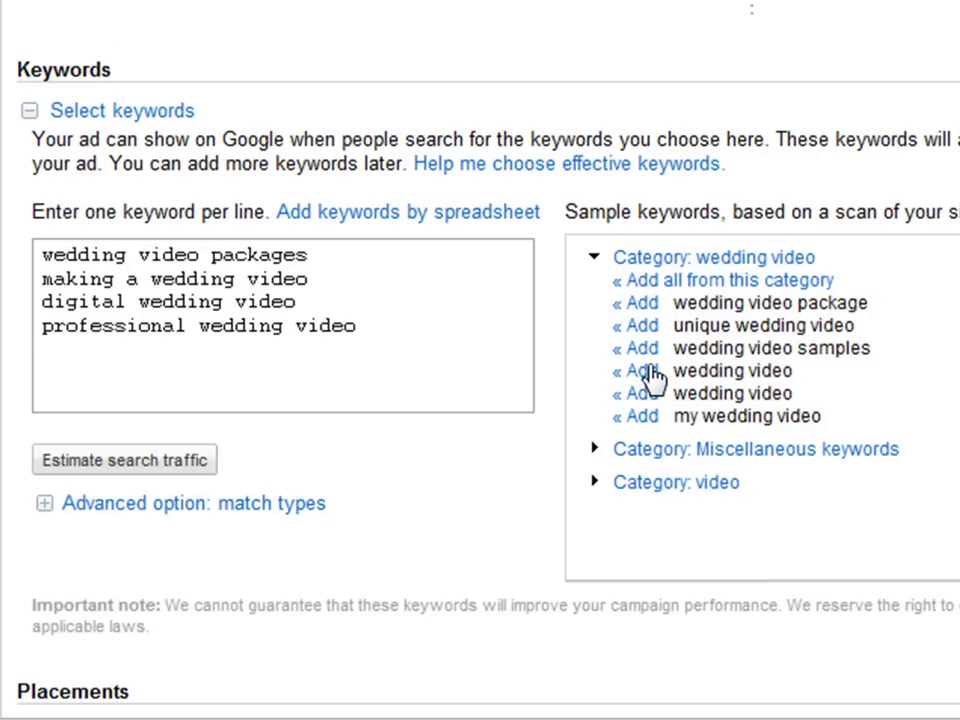
scroll(516, 489, down, 3)
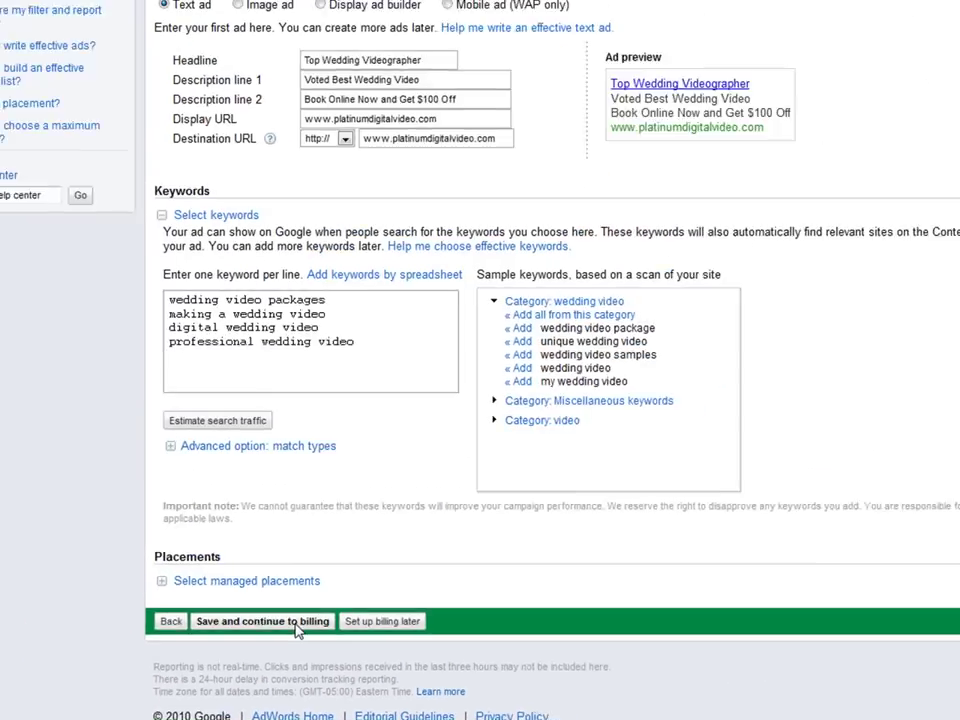
click(256, 548)
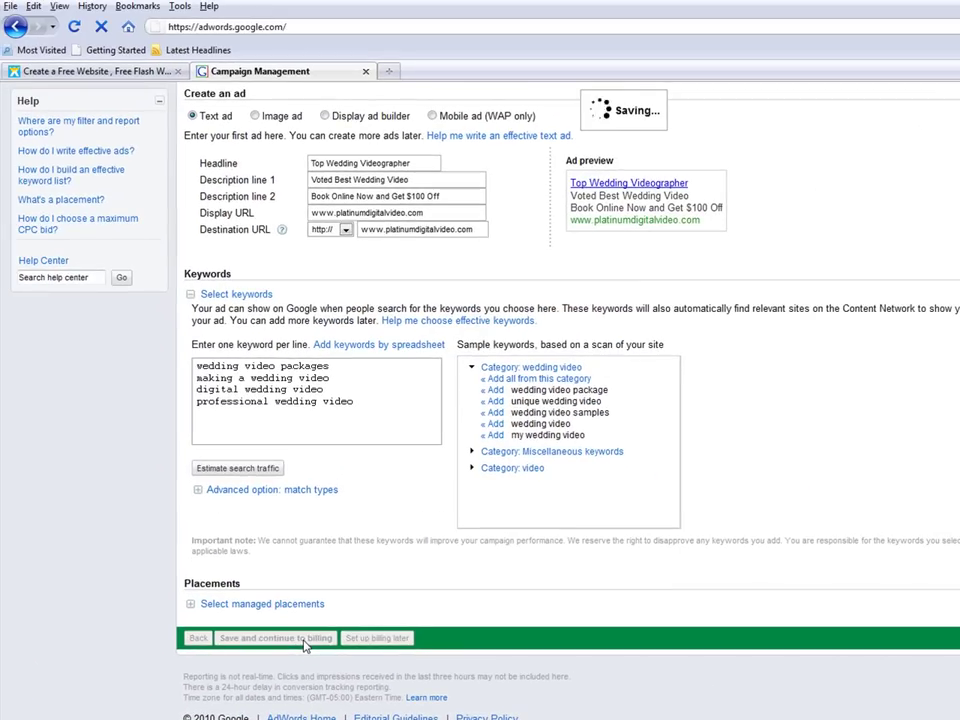